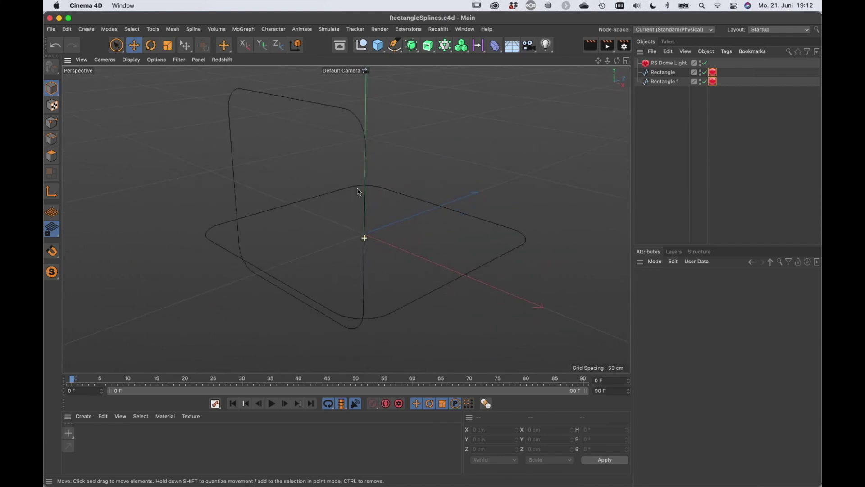
# Start live Redshift rendering directly in the perspective viewport.
pyautogui.click(222, 60)
pyautogui.click(236, 74)
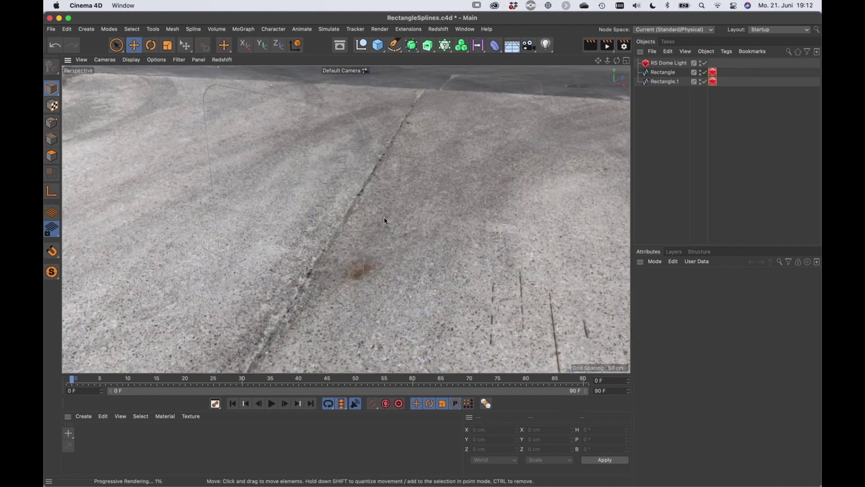
pyautogui.keyDown('alt'); pyautogui.moveTo(356, 209); pyautogui.dragTo(365, 120); pyautogui.keyUp('alt')
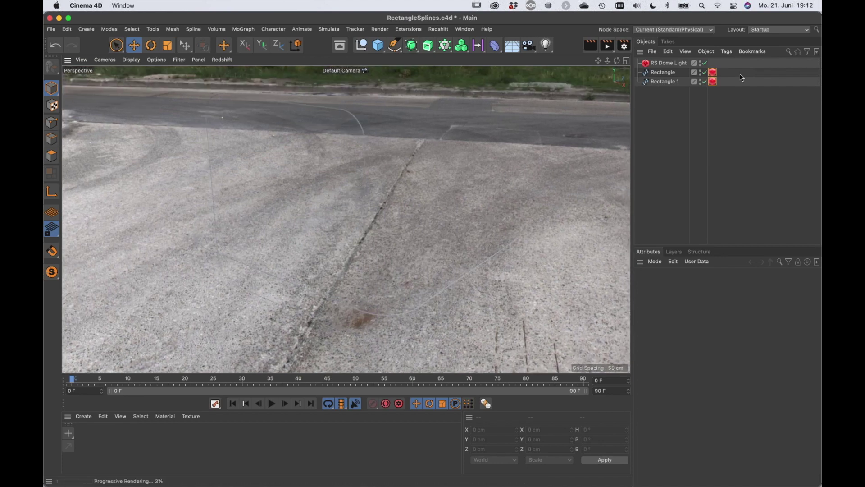
# Set the curve mode of both rectangles' Redshift Object tags to Boxes with a thickness of 40.
pyautogui.moveTo(741, 70); pyautogui.dragTo(709, 81)
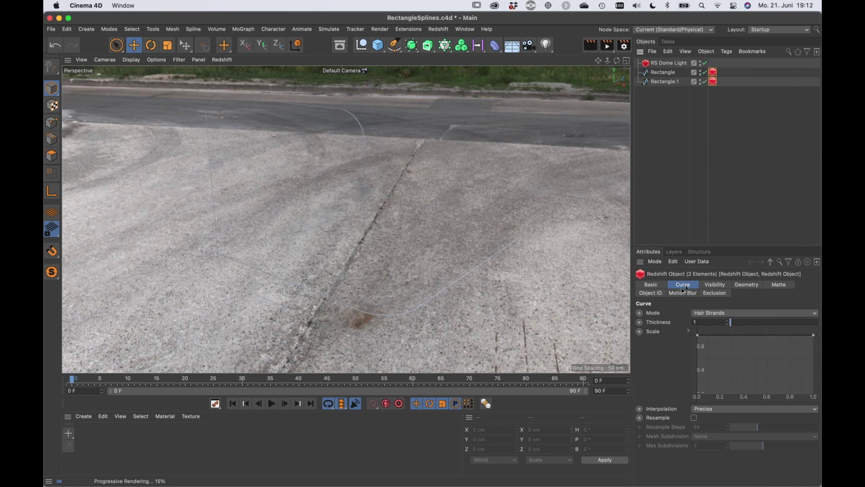
pyautogui.click(712, 314)
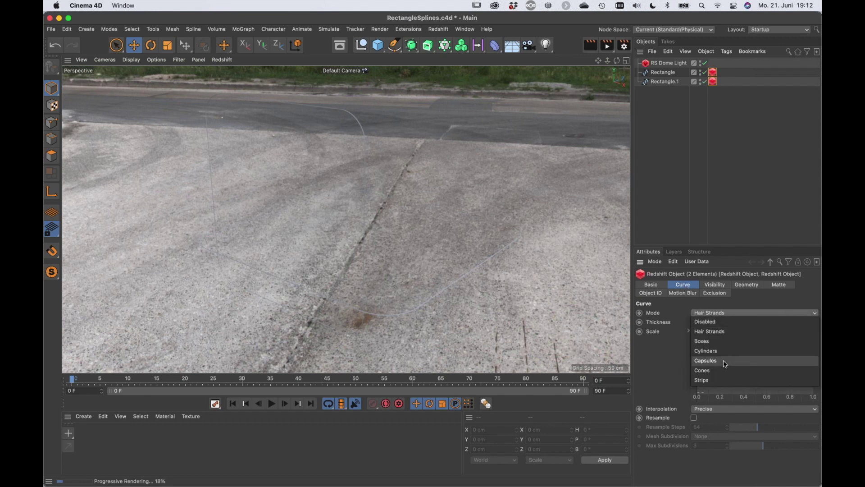
pyautogui.click(705, 341)
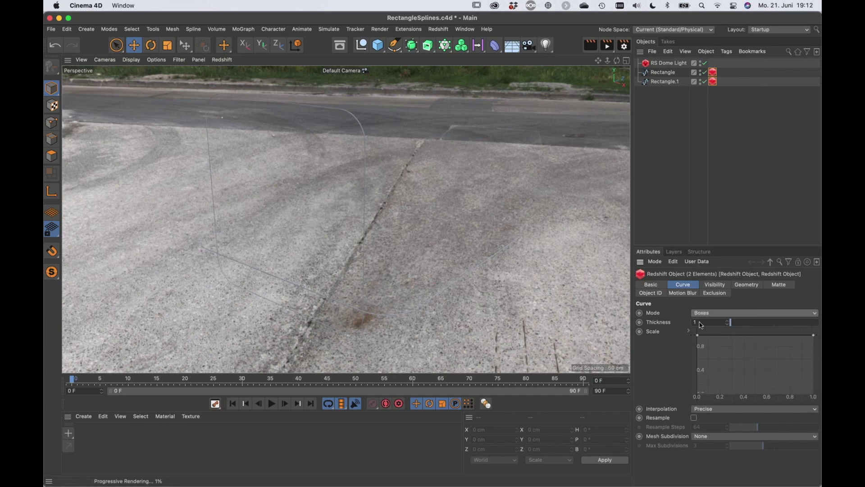
pyautogui.click(700, 323)
pyautogui.write('40')
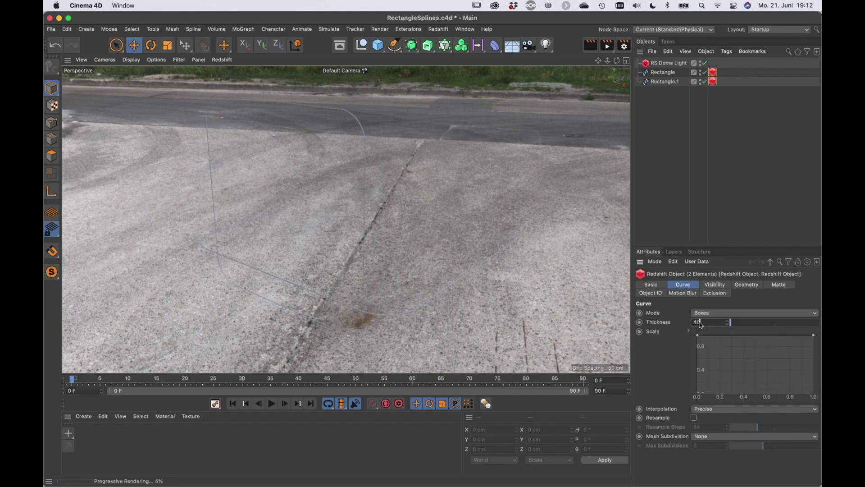
pyautogui.press('Return')
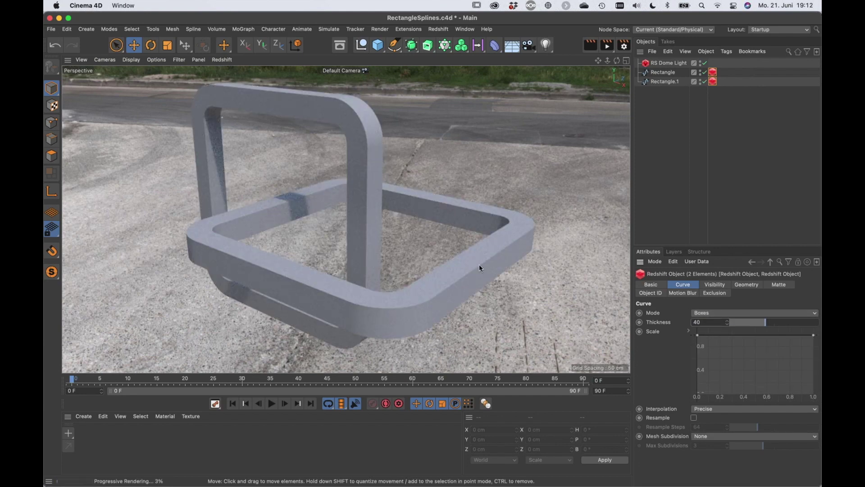
# Try the Cylinders curve mode on both rectangle splines and return the mode to Boxes.
pyautogui.click(733, 312)
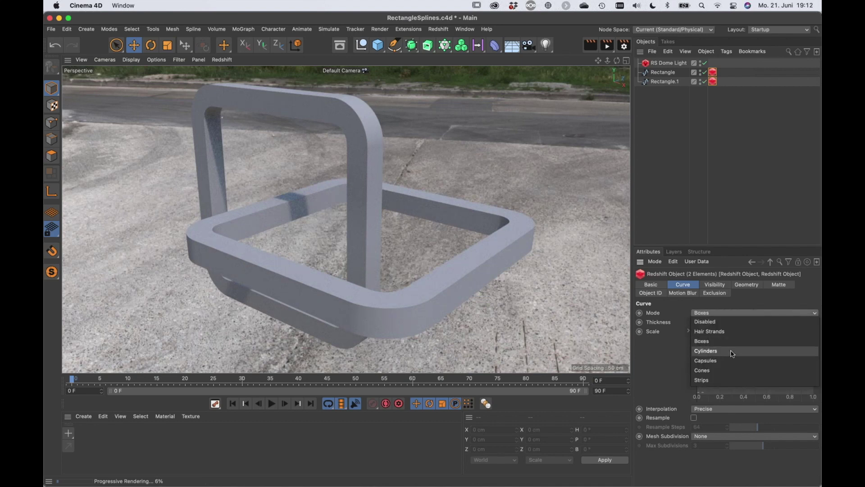
pyautogui.click(733, 351)
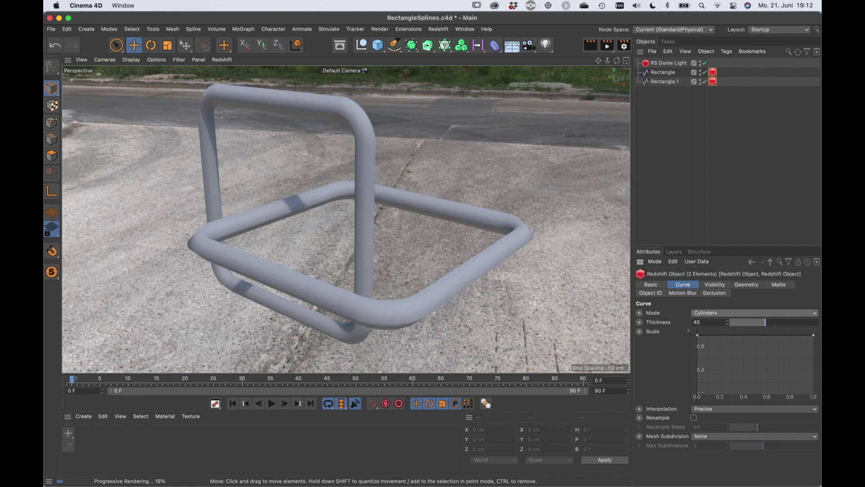
pyautogui.click(739, 314)
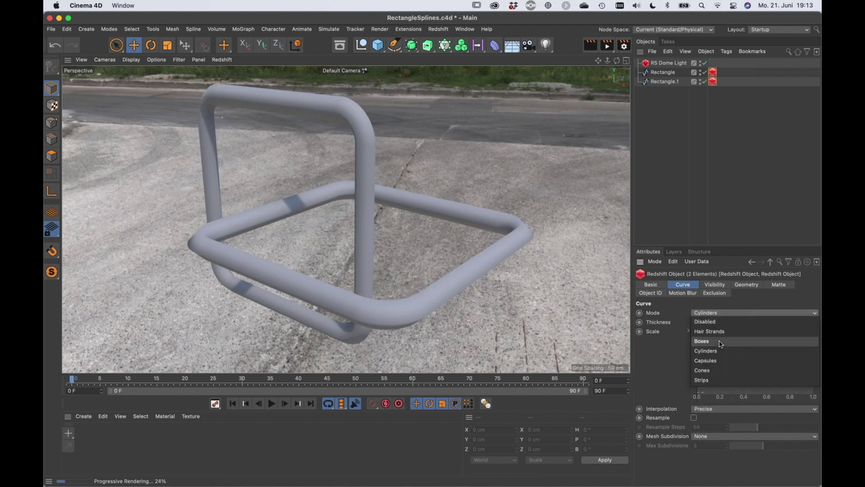
pyautogui.click(721, 344)
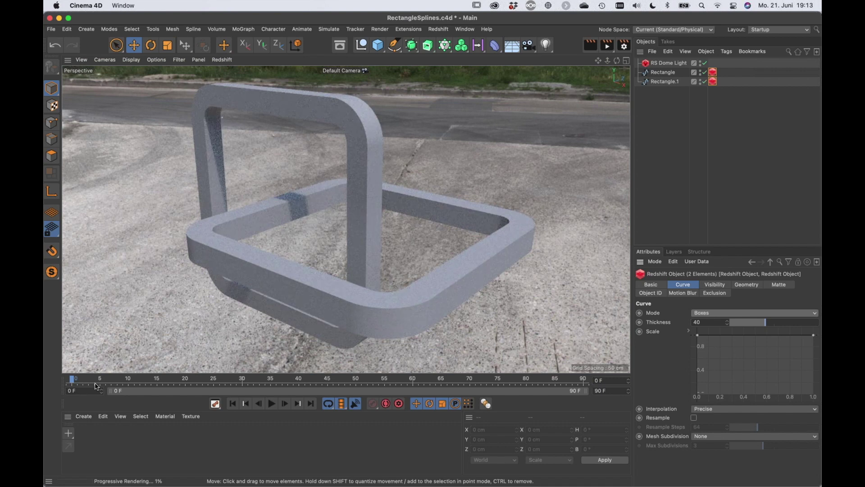
# Create a new Redshift material and assign it to both rectangle splines.
pyautogui.click(84, 417)
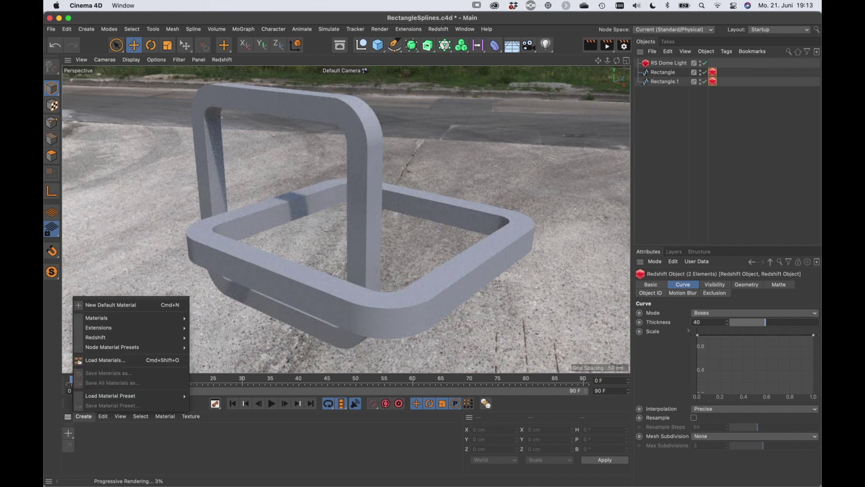
pyautogui.moveTo(141, 341)
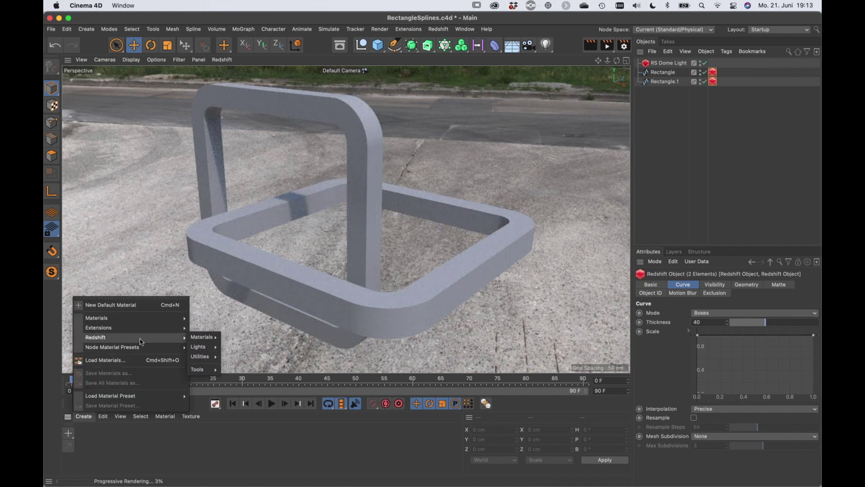
pyautogui.moveTo(202, 338)
pyautogui.click(239, 337)
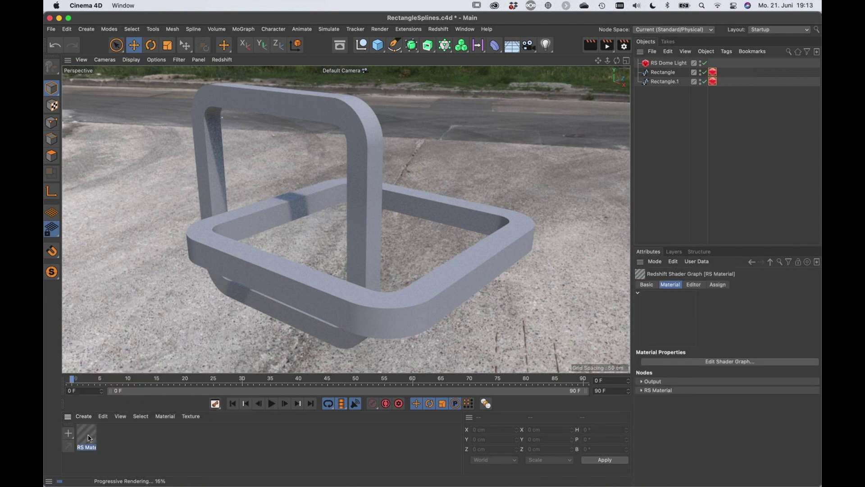
pyautogui.moveTo(91, 438); pyautogui.dragTo(722, 81)
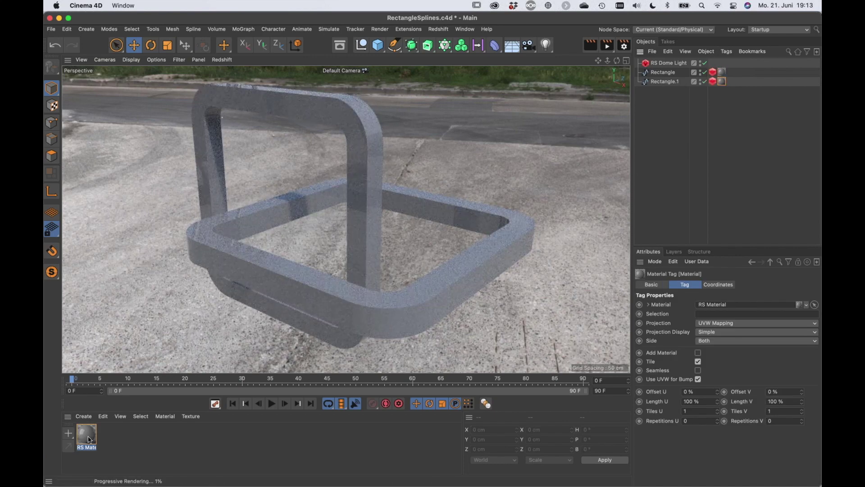
# Open the new material's shader graph and apply the Iron preset to the RS Material node.
pyautogui.doubleClick(87, 434)
pyautogui.click(667, 85)
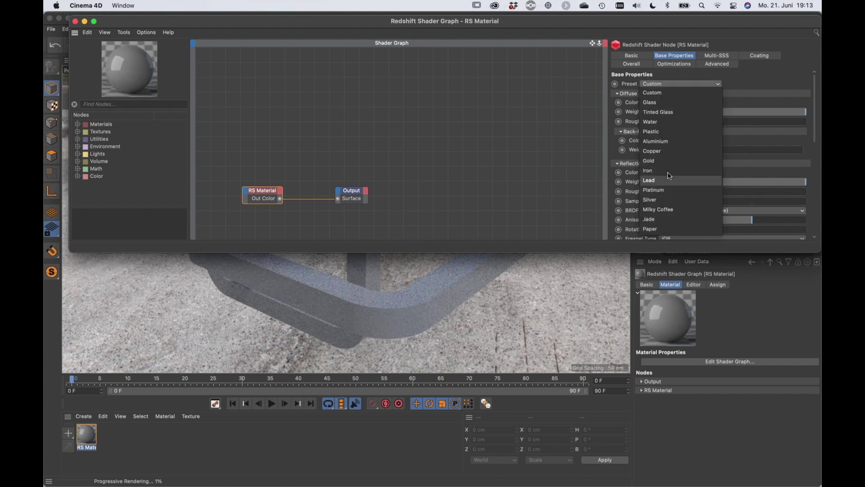
pyautogui.click(668, 177)
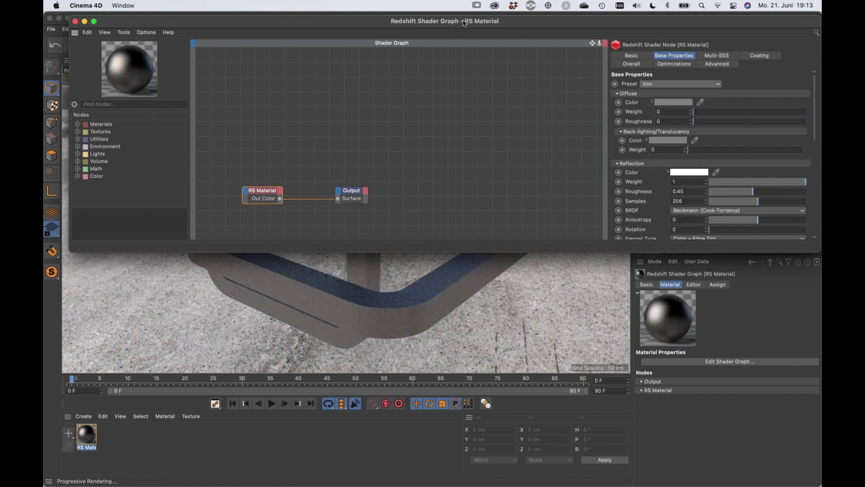
# Shrink the shader graph window and place it over the lower part of the viewport, leaving the rendered frames visible.
pyautogui.moveTo(465, 24); pyautogui.dragTo(439, 242)
pyautogui.moveTo(795, 233); pyautogui.dragTo(588, 287)
pyautogui.keyDown('alt'); pyautogui.moveTo(292, 404); pyautogui.dragTo(431, 360, button='middle'); pyautogui.keyUp('alt')
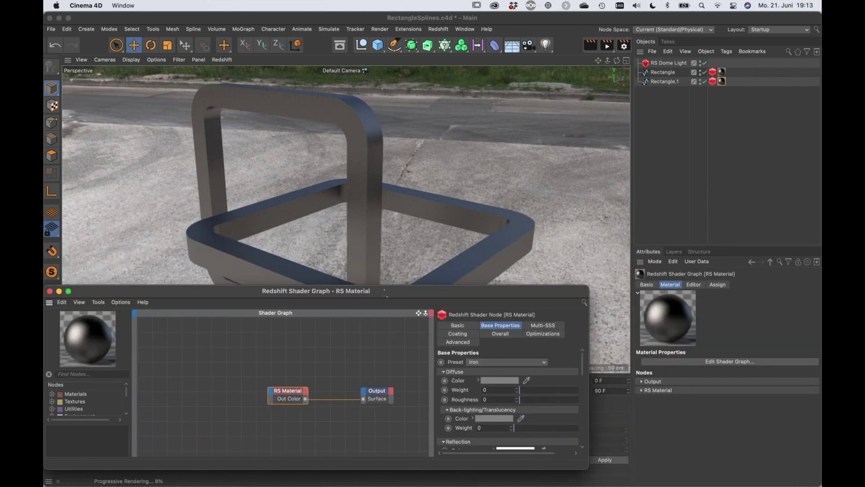
pyautogui.moveTo(430, 301); pyautogui.dragTo(471, 308)
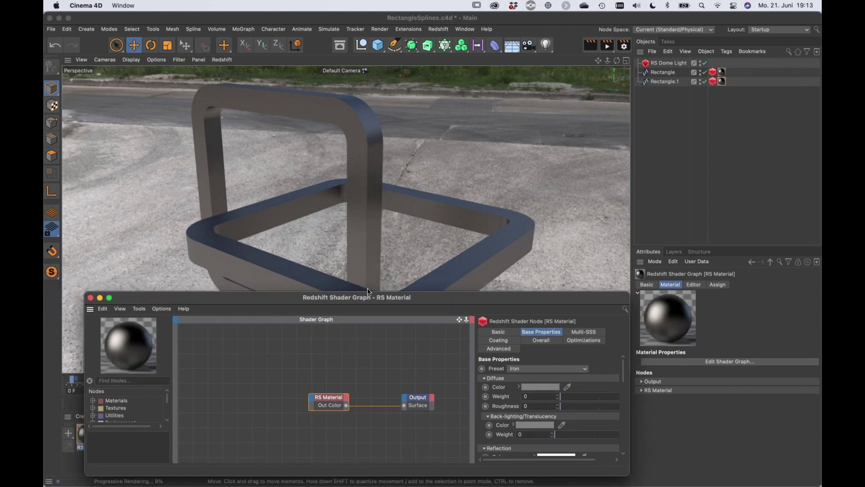
# Add a Round Corners node to the shader graph and connect its output to the RS Material's Bump Input.
pyautogui.click(333, 403)
pyautogui.moveTo(334, 403); pyautogui.dragTo(362, 401)
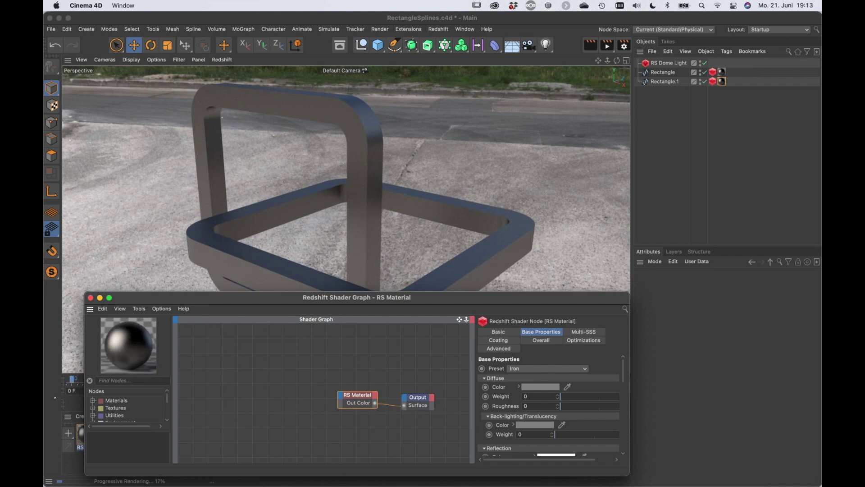
pyautogui.click(115, 384)
pyautogui.write('round')
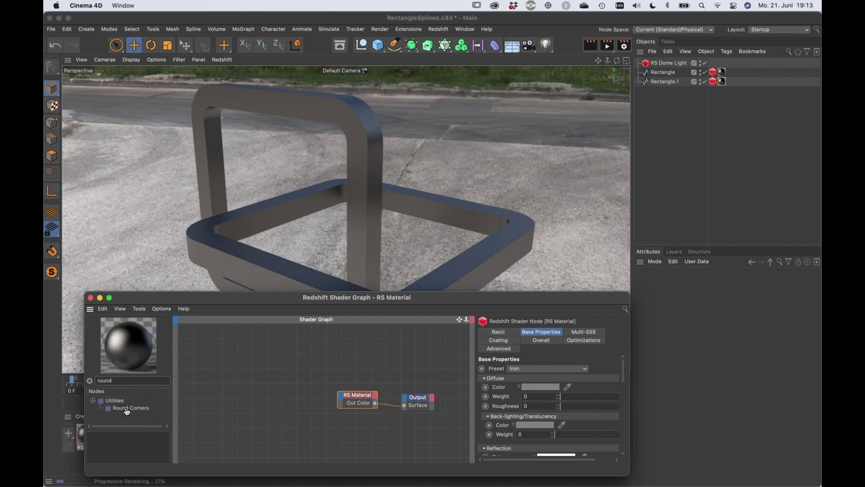
pyautogui.moveTo(127, 412); pyautogui.dragTo(342, 399)
pyautogui.moveTo(367, 441)
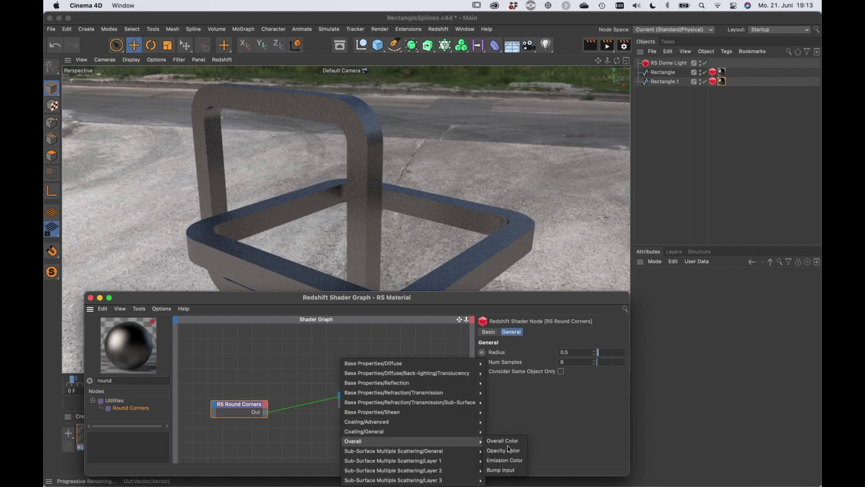
pyautogui.click(513, 472)
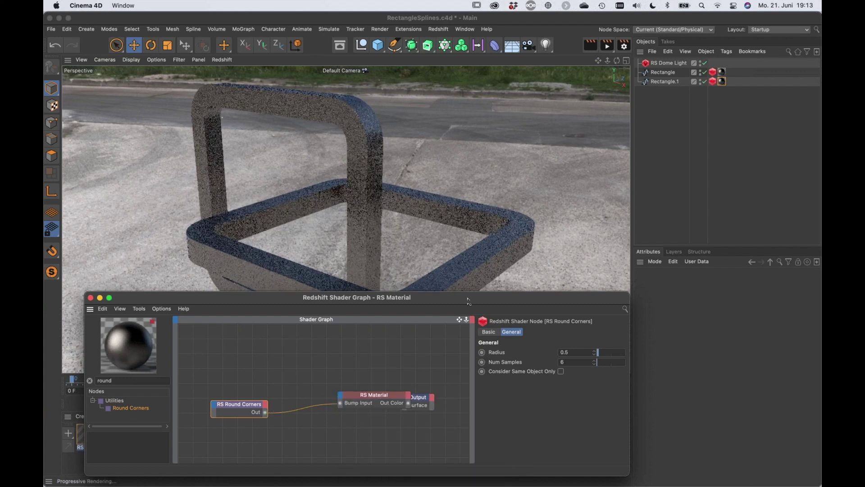
# Set the Round Corners node's radius to 2.
pyautogui.moveTo(572, 352); pyautogui.dragTo(547, 347)
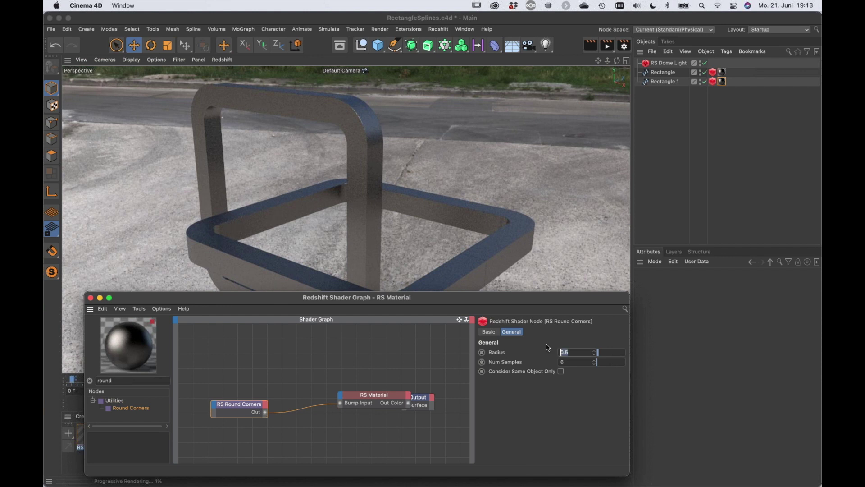
pyautogui.write('2')
pyautogui.press('Return')
pyautogui.moveTo(320, 293); pyautogui.dragTo(319, 287)
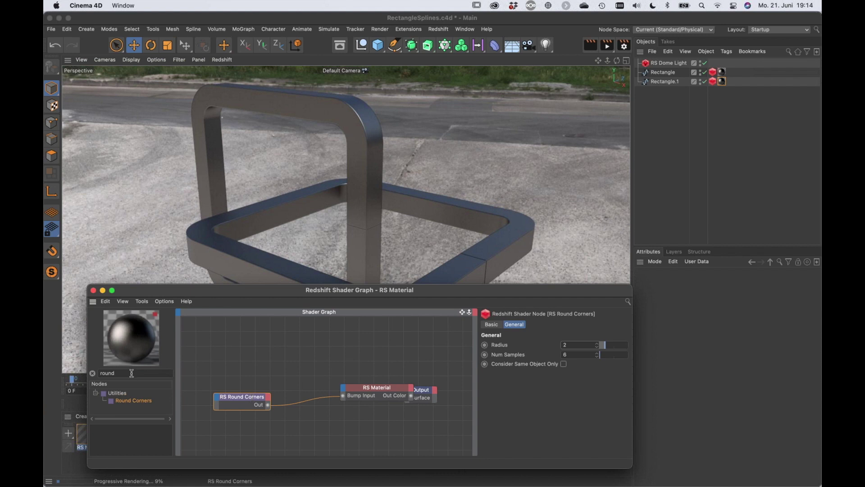
# Add a Maxon Noise node to the shader graph and set its noise type to Luka.
pyautogui.moveTo(132, 373); pyautogui.dragTo(51, 360)
pyautogui.write('noise')
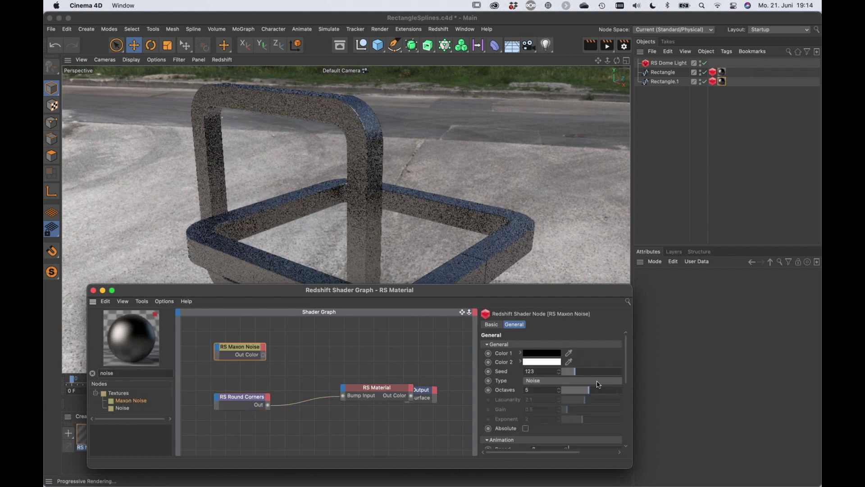
pyautogui.click(598, 381)
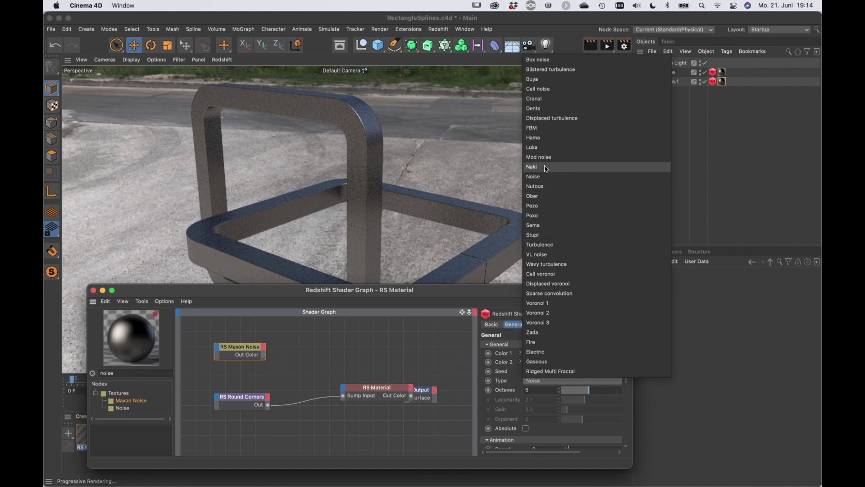
pyautogui.click(544, 147)
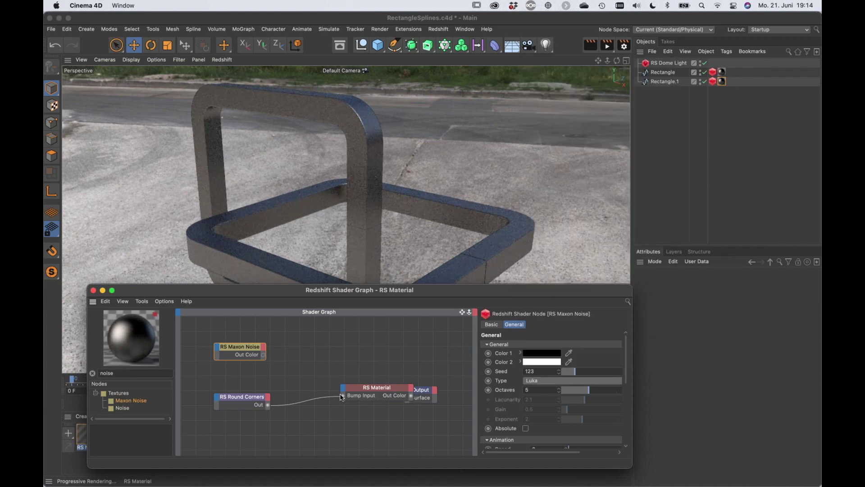
# Reconnect the RS Material's Out Color to the output's Surface and link the Maxon Noise's Out Color to Refl Roughness.
pyautogui.moveTo(342, 397); pyautogui.dragTo(299, 401)
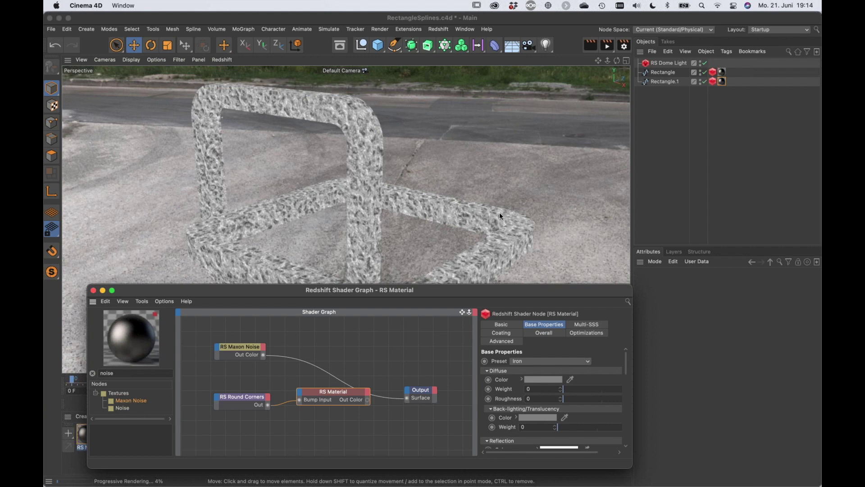
pyautogui.moveTo(368, 399); pyautogui.dragTo(406, 398)
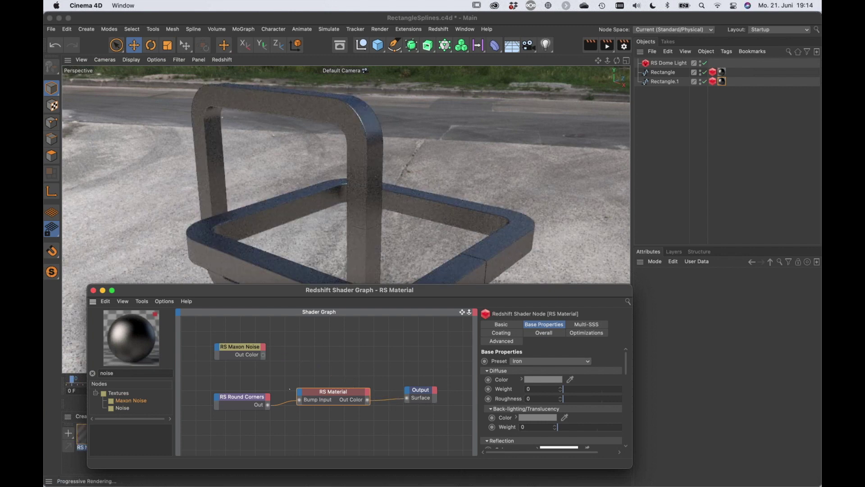
pyautogui.moveTo(264, 355); pyautogui.dragTo(316, 393)
pyautogui.moveTo(340, 386)
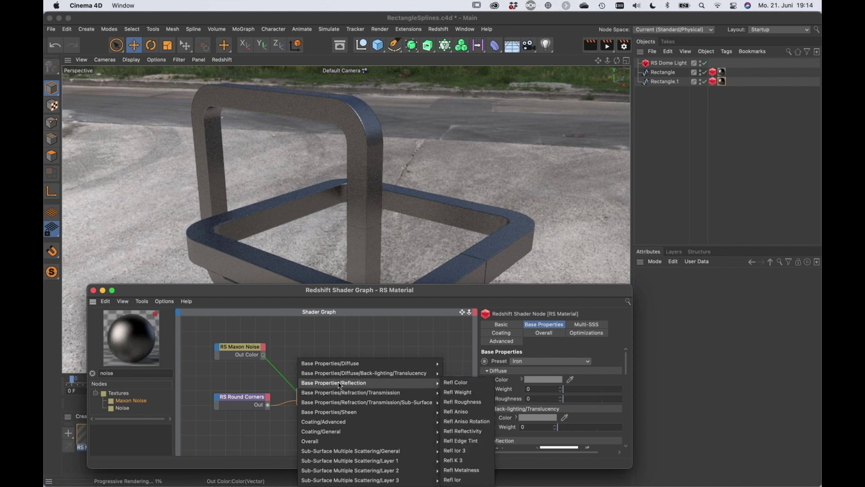
pyautogui.click(474, 400)
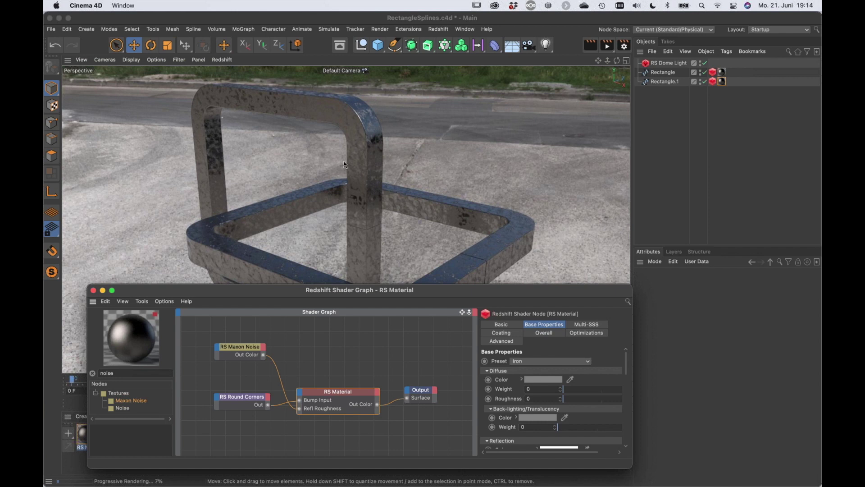
pyautogui.moveTo(394, 293); pyautogui.dragTo(406, 230)
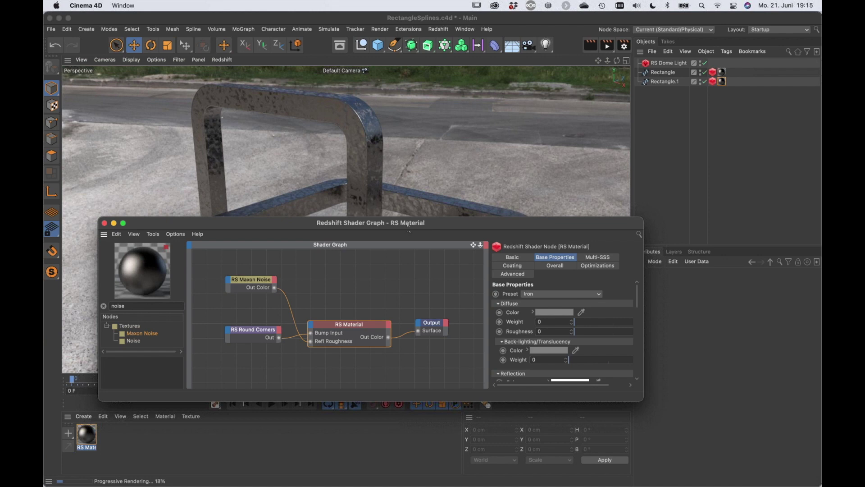
pyautogui.moveTo(485, 228); pyautogui.dragTo(462, 231)
pyautogui.click(666, 73)
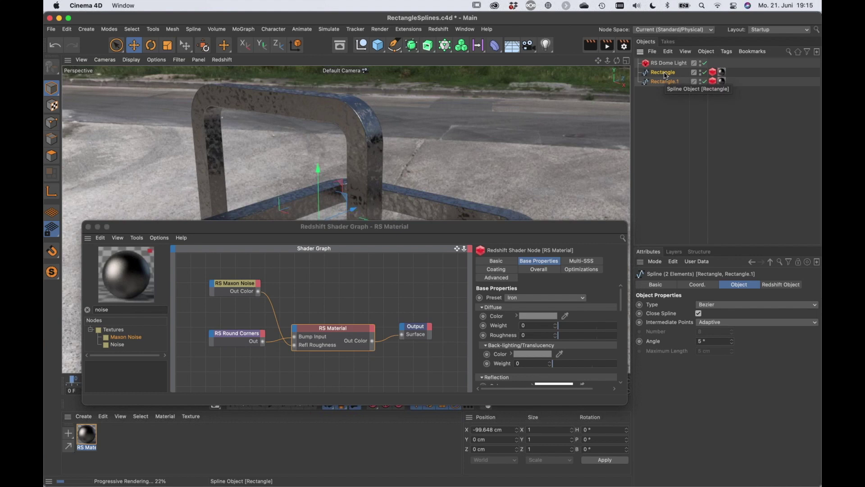
pyautogui.click(728, 323)
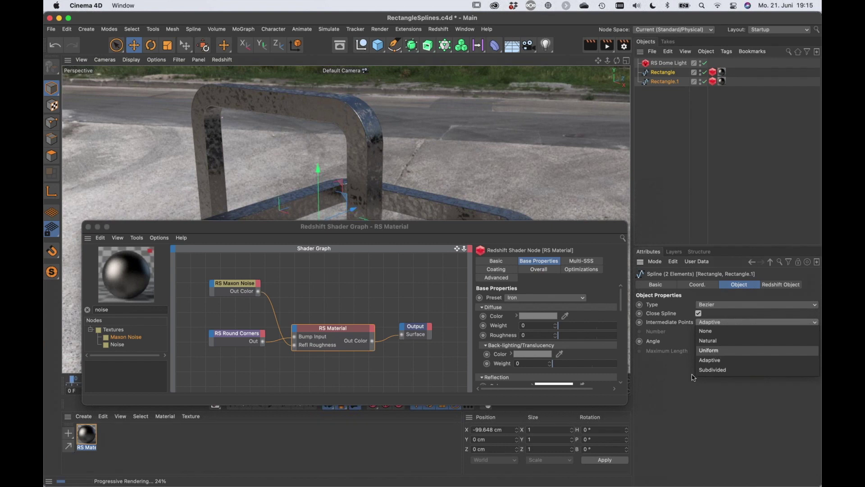
pyautogui.click(667, 371)
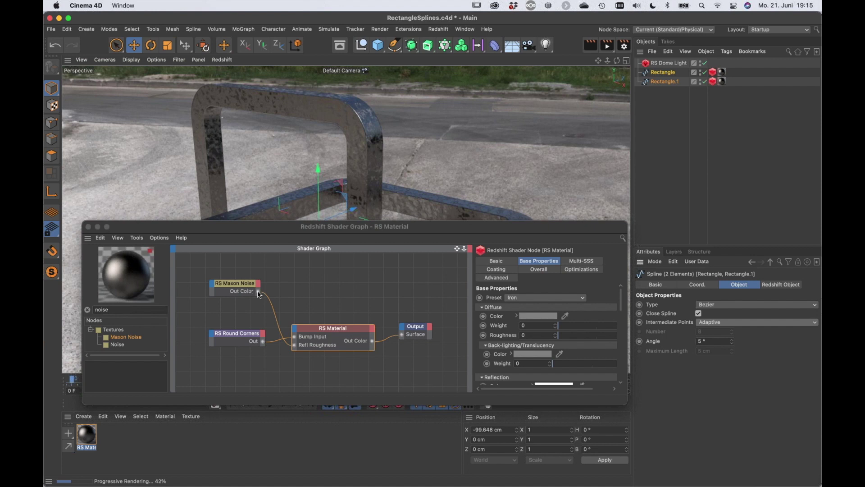
# Set the Maxon Noise node's input source to UV/Vertex Attribute.
pyautogui.click(244, 285)
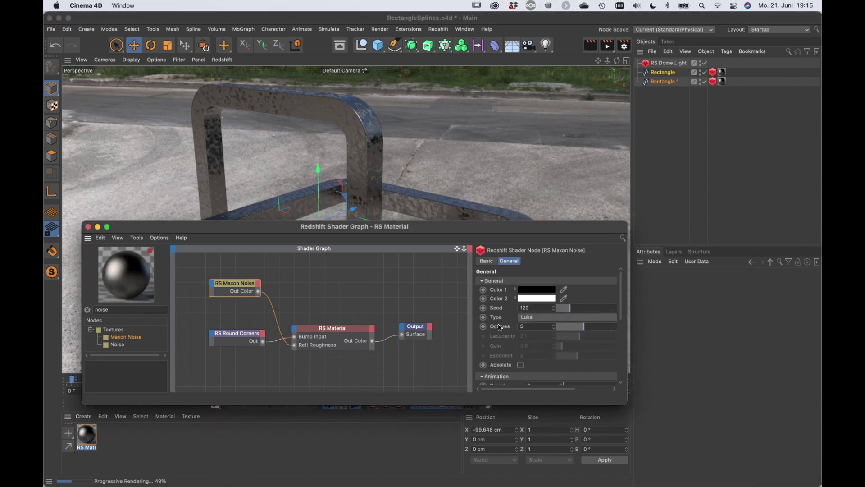
pyautogui.scroll(-5, 500, 328)
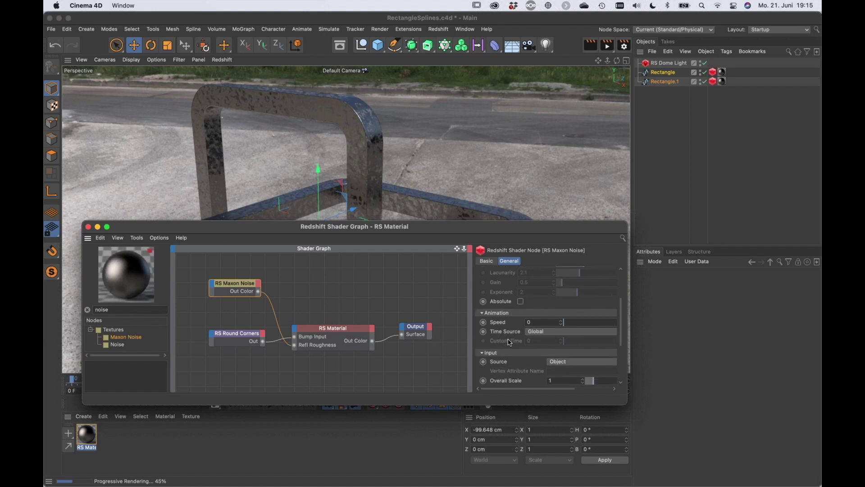
pyautogui.scroll(-3, 510, 342)
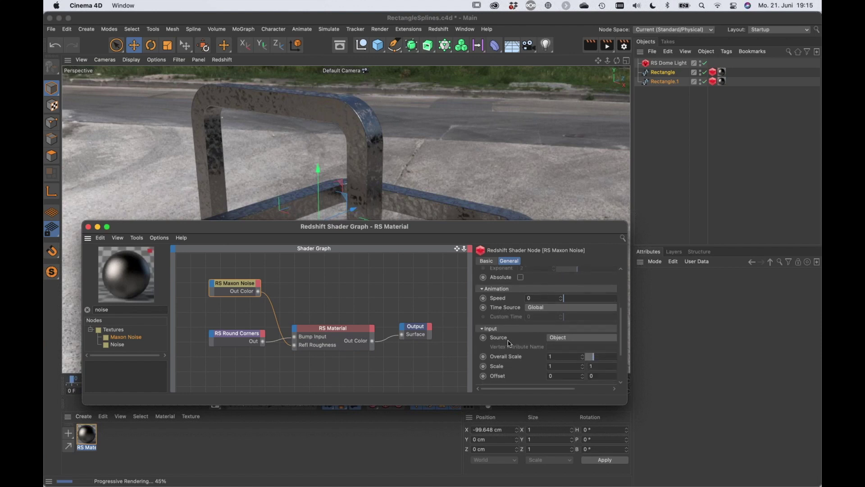
pyautogui.click(568, 337)
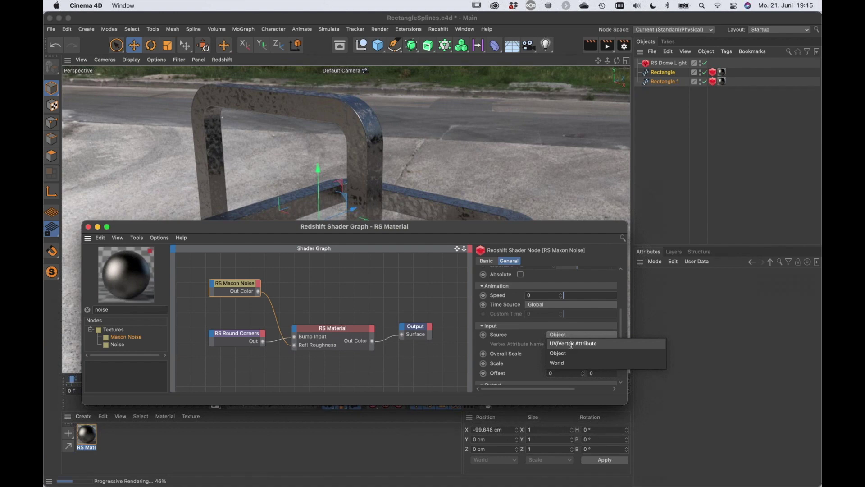
pyautogui.click(573, 344)
# Connect the Maxon Noise's Out Color directly to the output's Surface to preview the noise on the splines.
pyautogui.moveTo(468, 229); pyautogui.dragTo(498, 268)
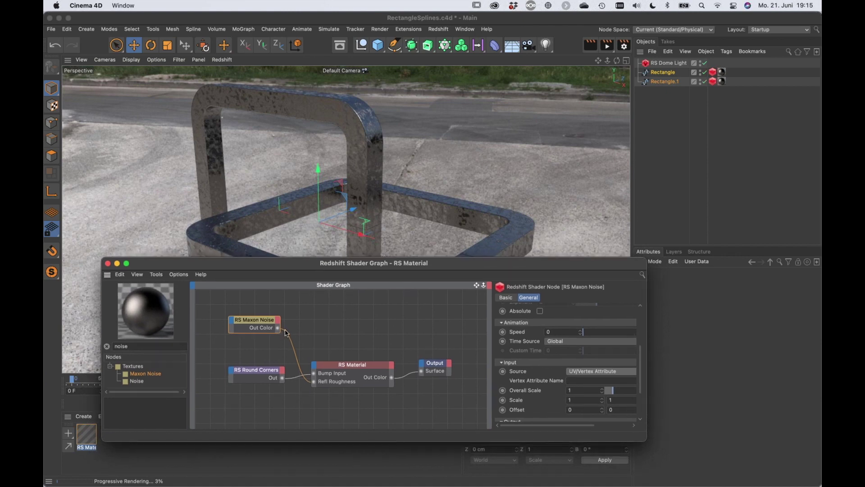
pyautogui.moveTo(278, 329); pyautogui.dragTo(423, 372)
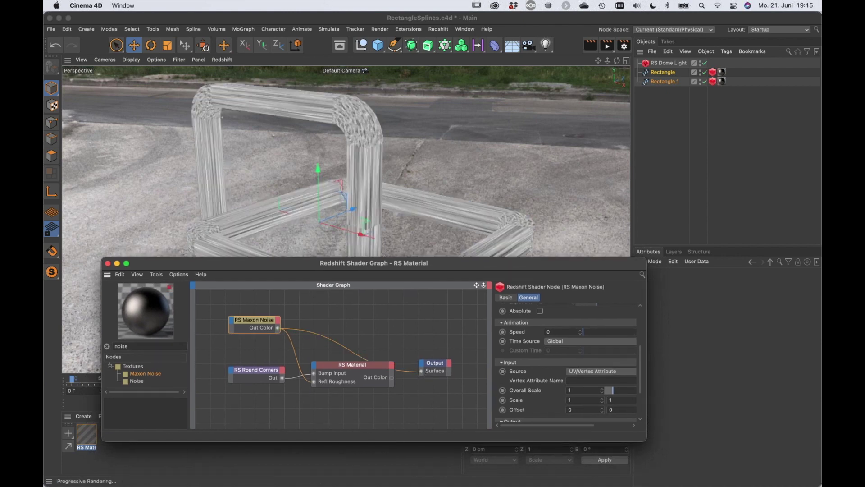
pyautogui.moveTo(424, 263); pyautogui.dragTo(367, 264)
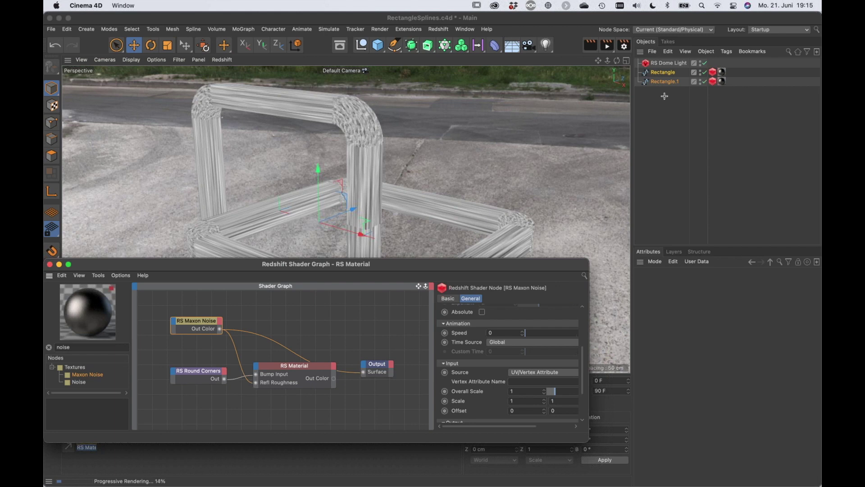
# Select both rectangle splines and set their intermediate points to Uniform.
pyautogui.moveTo(664, 96); pyautogui.dragTo(661, 75)
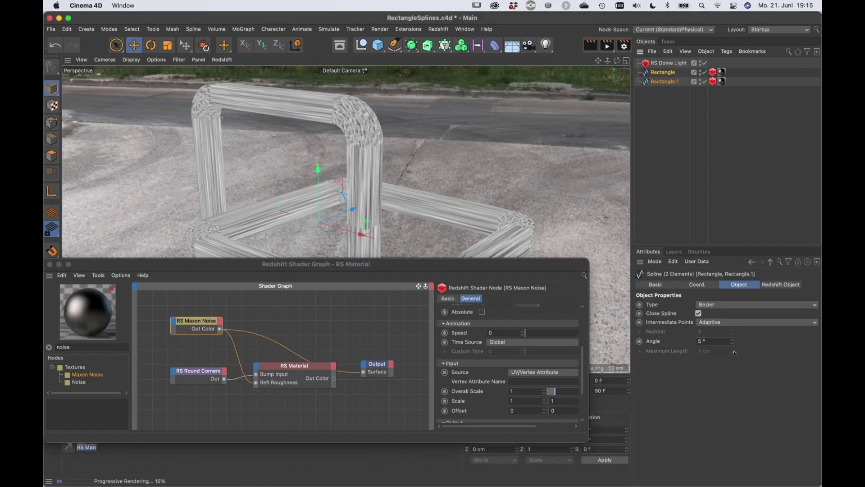
pyautogui.click(722, 322)
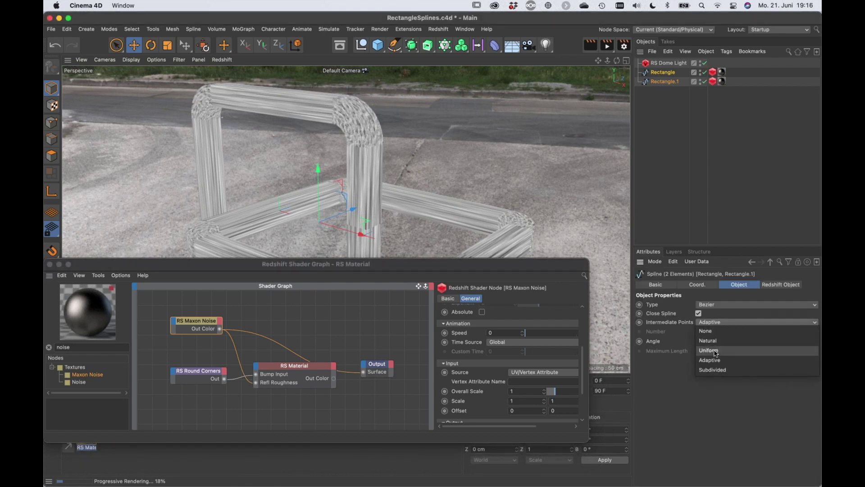
pyautogui.click(715, 351)
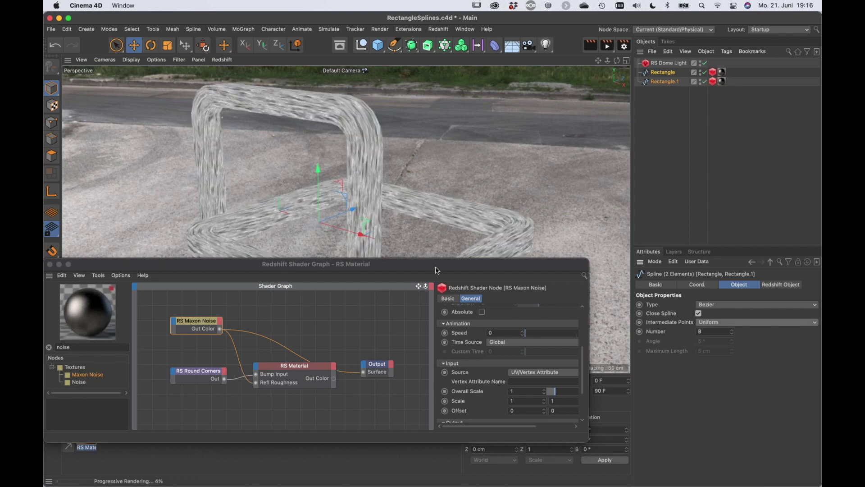
# Adjust the Maxon Noise's first input Scale value, trying 4 and settling on 5.
pyautogui.moveTo(442, 260); pyautogui.dragTo(513, 298)
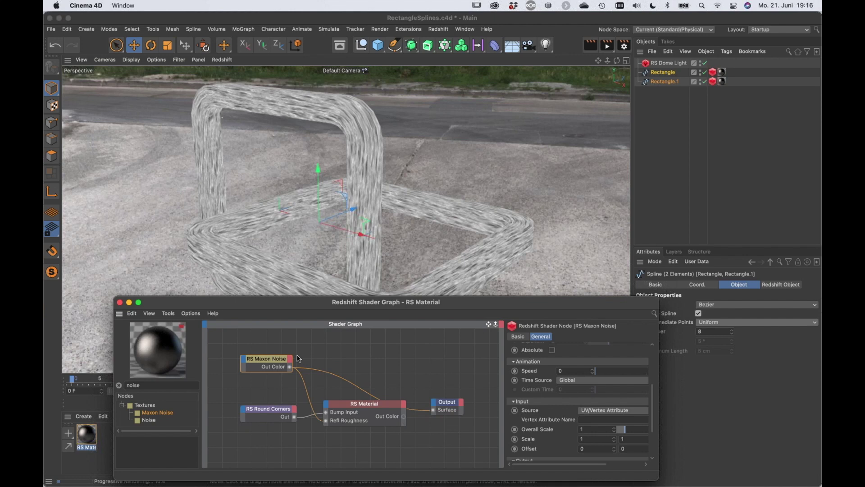
pyautogui.click(278, 362)
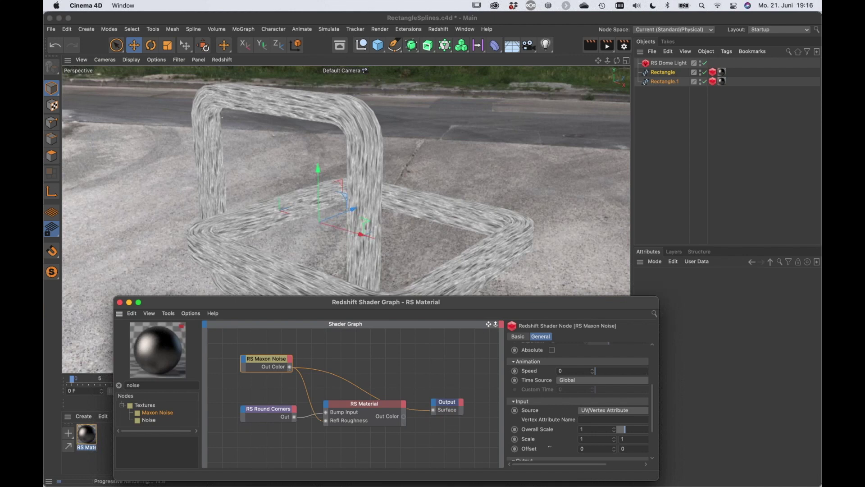
pyautogui.scroll(-5, 554, 439)
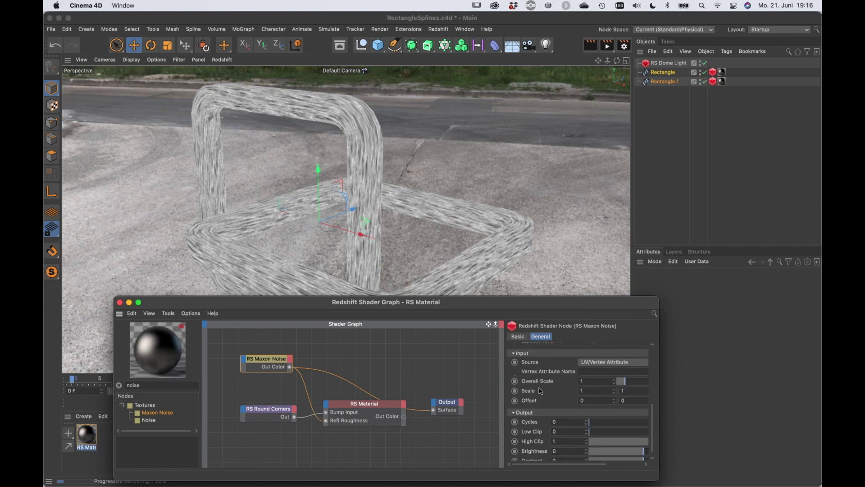
pyautogui.click(540, 388)
pyautogui.write('4')
pyautogui.press('Return')
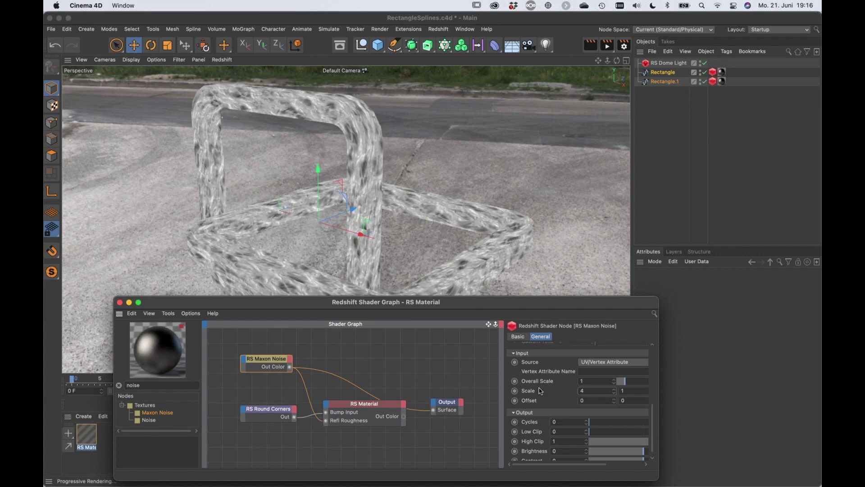
pyautogui.click(569, 394)
pyautogui.write('5')
pyautogui.press('Return')
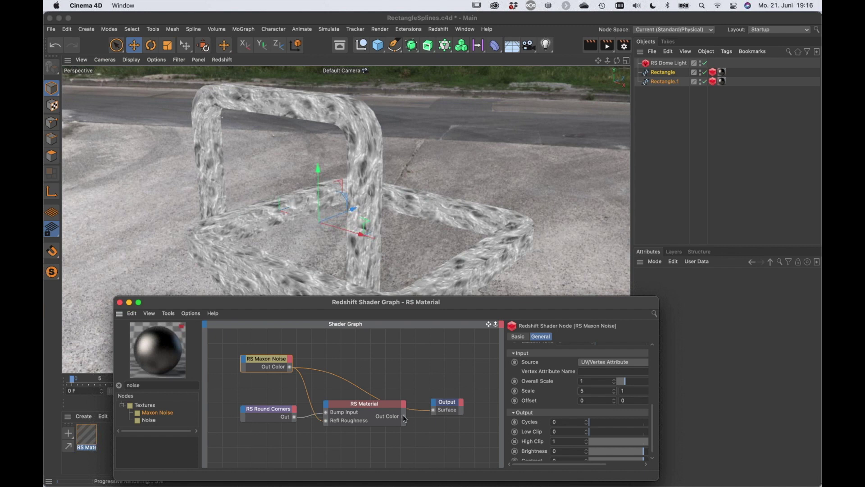
# Connect the RS Material's Out Color back to the output's Surface.
pyautogui.moveTo(405, 419); pyautogui.dragTo(433, 410)
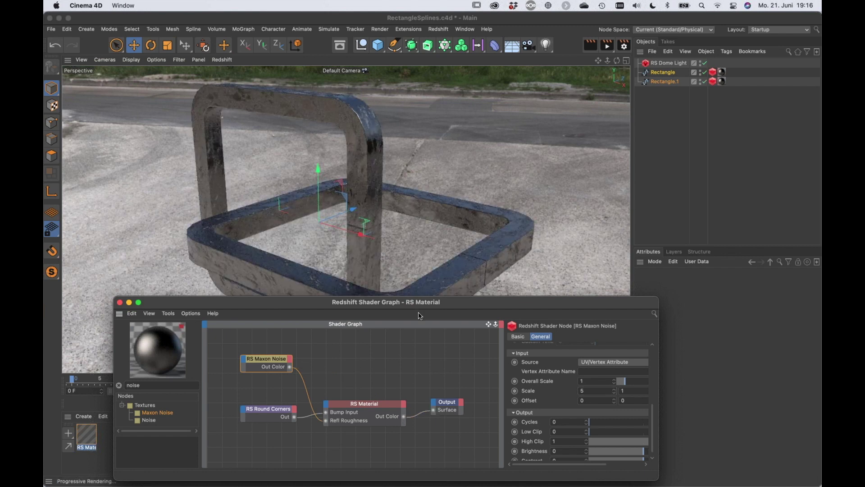
pyautogui.moveTo(418, 312); pyautogui.dragTo(411, 307)
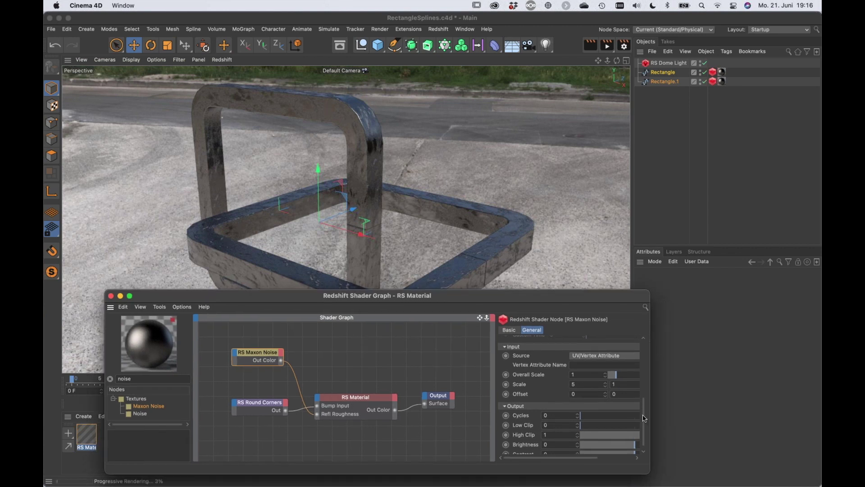
# Expand the colour controls of the Maxon Noise's Color 1 and Color 2 and set Color 1's brightness (V) to 28%.
pyautogui.scroll(5, 543, 367)
pyautogui.click(538, 366)
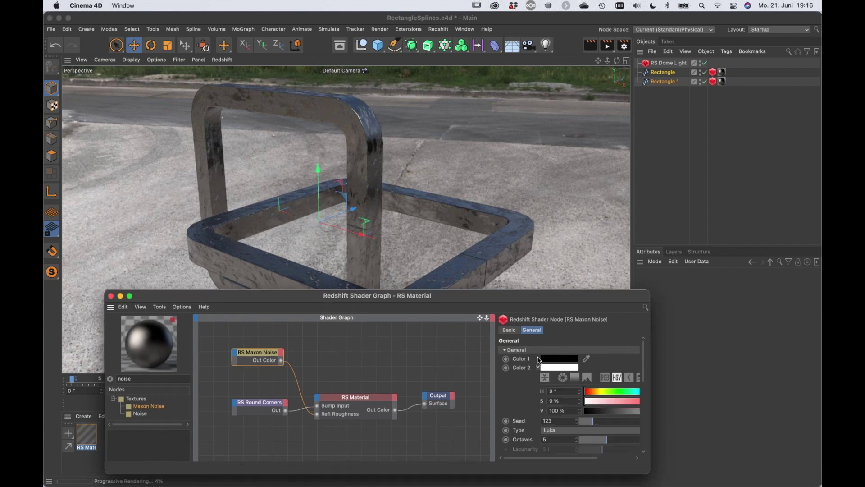
pyautogui.click(538, 359)
pyautogui.click(612, 401)
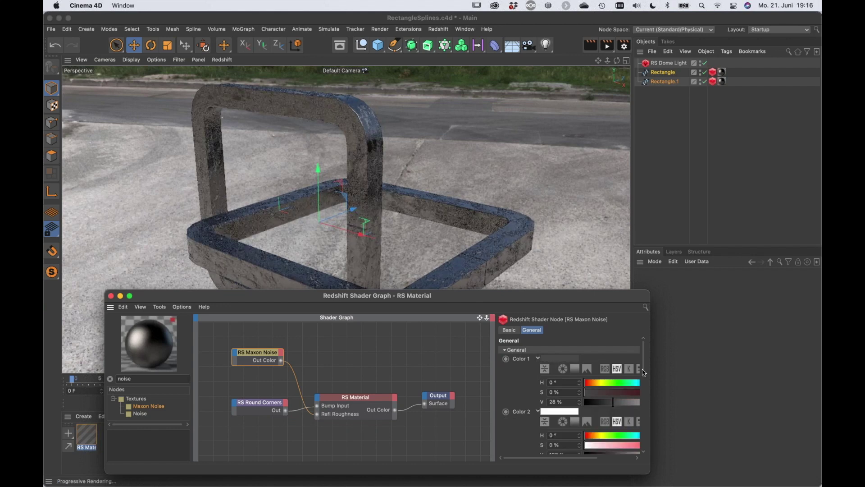
# Set the Maxon Noise's Color 2 brightness (V) to 77% and its Color 1 brightness to 59%.
pyautogui.scroll(-3, 645, 404)
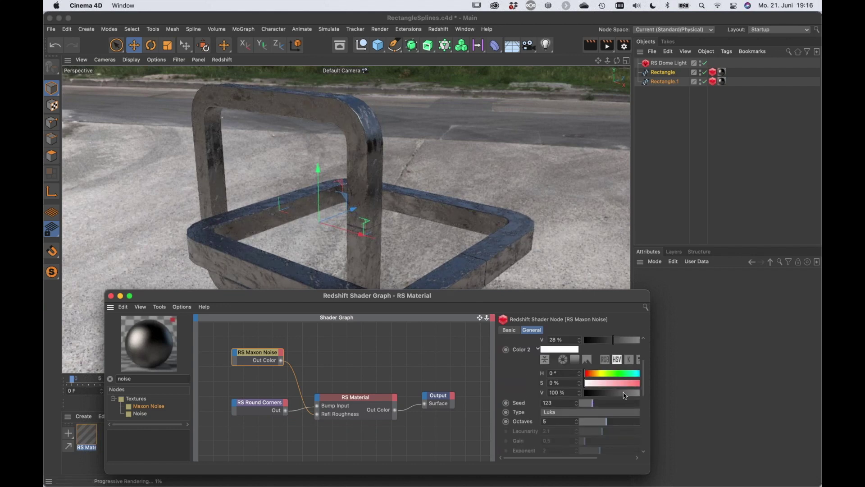
pyautogui.click(624, 393)
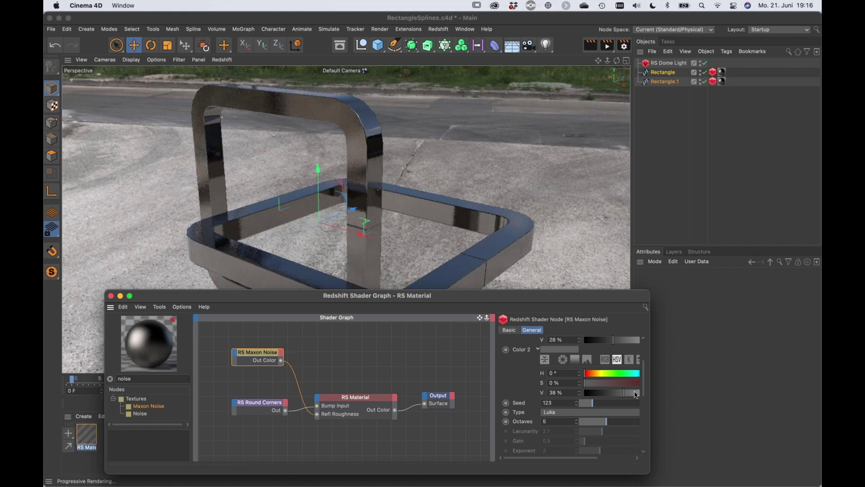
pyautogui.moveTo(631, 393); pyautogui.dragTo(636, 393)
pyautogui.hscroll(3, 593, 385)
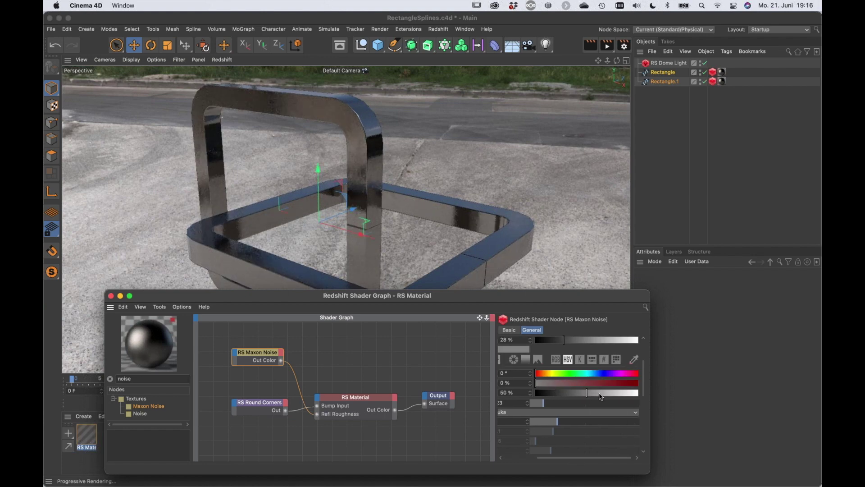
pyautogui.click(614, 393)
pyautogui.click(604, 340)
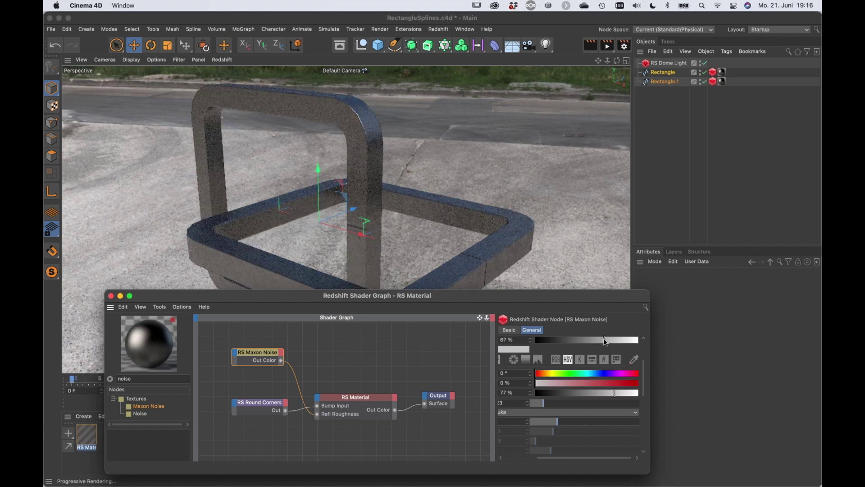
pyautogui.moveTo(600, 343); pyautogui.dragTo(598, 342)
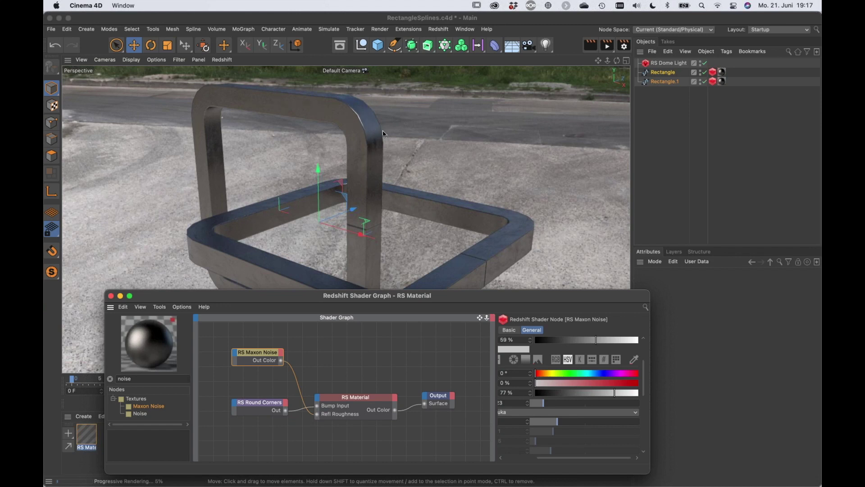
# Set the number of uniform intermediate points on both rectangle splines to 32.
pyautogui.moveTo(667, 97); pyautogui.dragTo(660, 72)
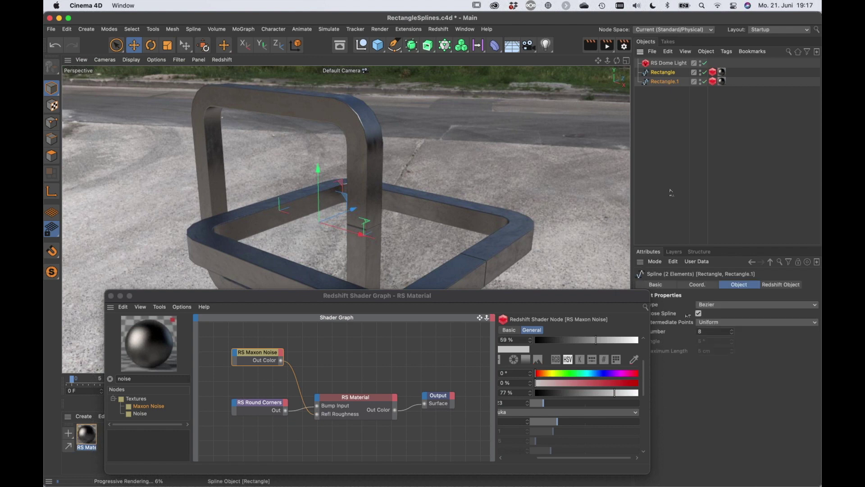
pyautogui.moveTo(576, 299); pyautogui.dragTo(544, 305)
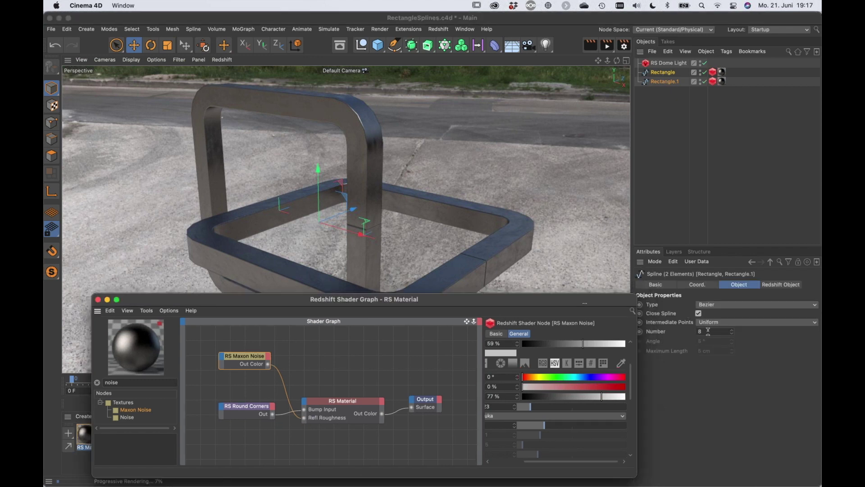
pyautogui.click(679, 335)
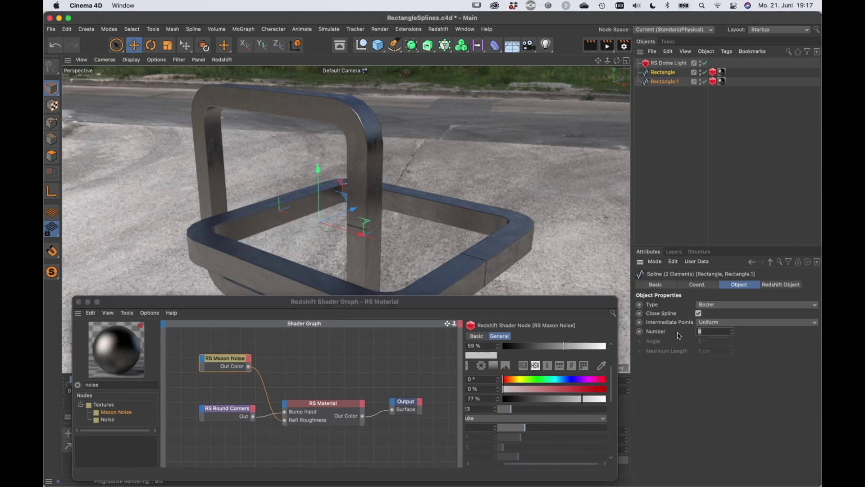
pyautogui.write('32')
pyautogui.press('Return')
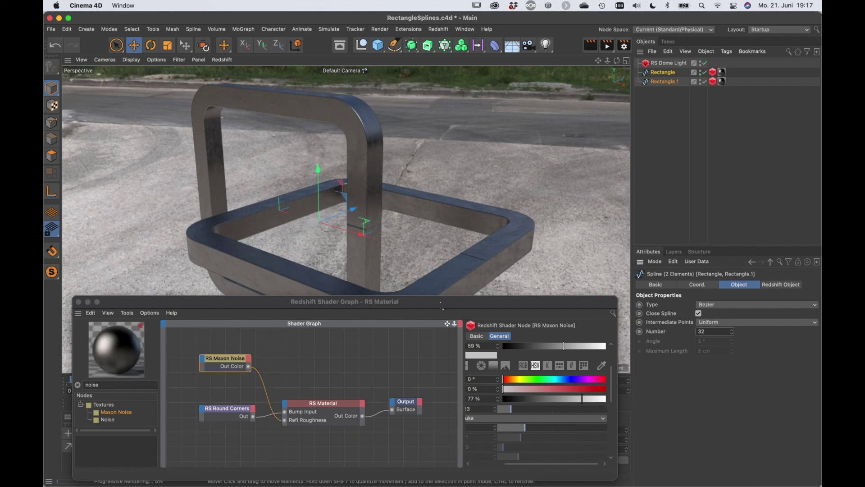
pyautogui.moveTo(441, 305); pyautogui.dragTo(459, 247)
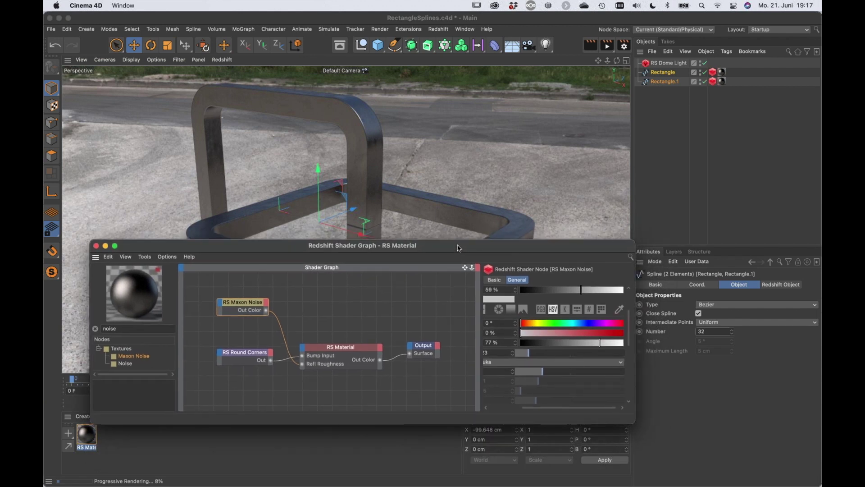